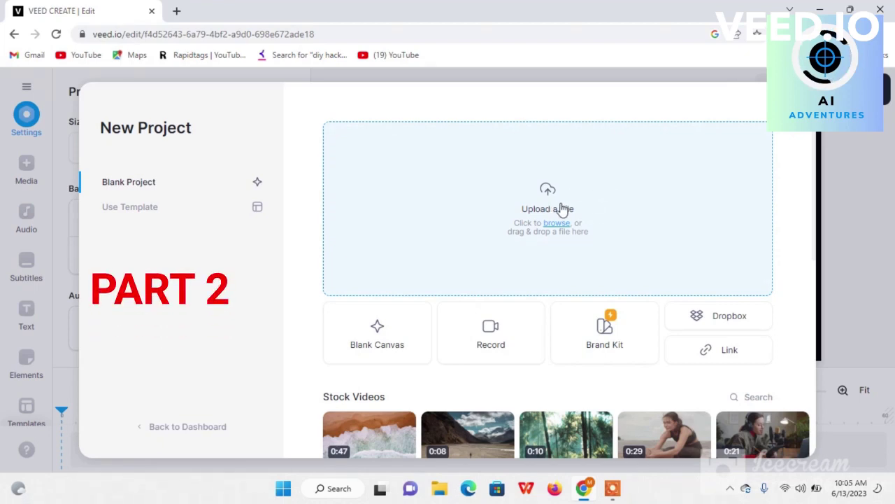
# Step: Upload the long-named 8316fb… video from Downloads as the new project's clip
pyautogui.click(559, 209)
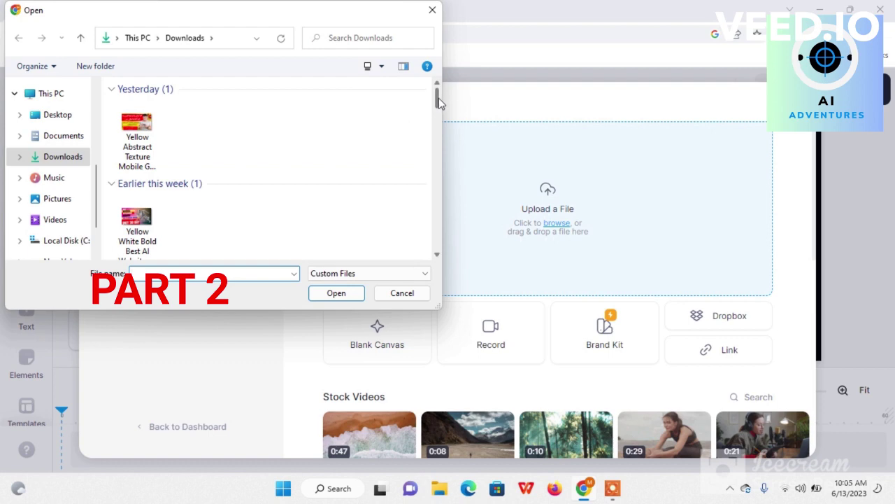
pyautogui.moveTo(439, 98); pyautogui.dragTo(440, 127)
pyautogui.click(398, 192)
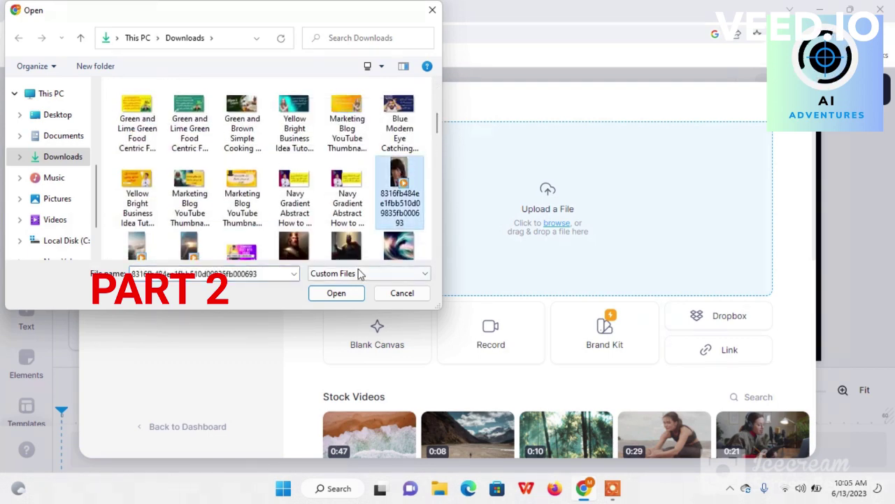
pyautogui.click(341, 295)
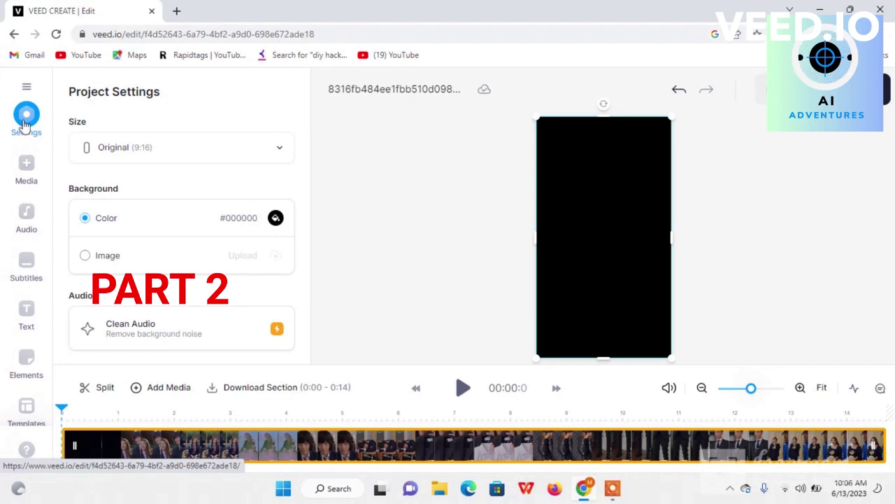
# Step: Preview the clip briefly and open the Project Settings canvas size presets
pyautogui.click(26, 124)
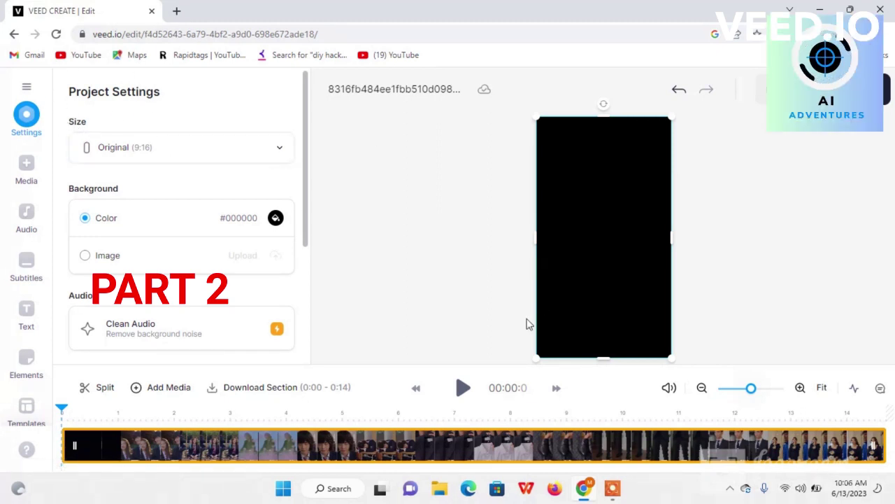
pyautogui.click(463, 389)
pyautogui.click(464, 392)
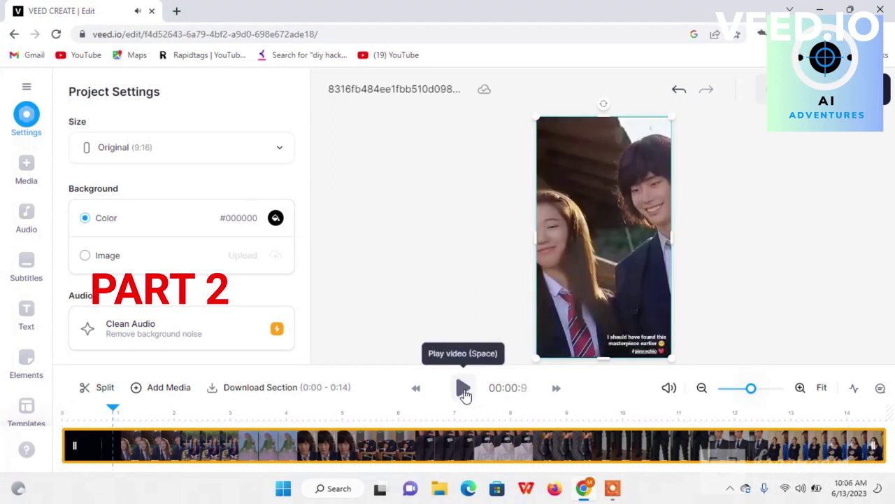
pyautogui.click(276, 151)
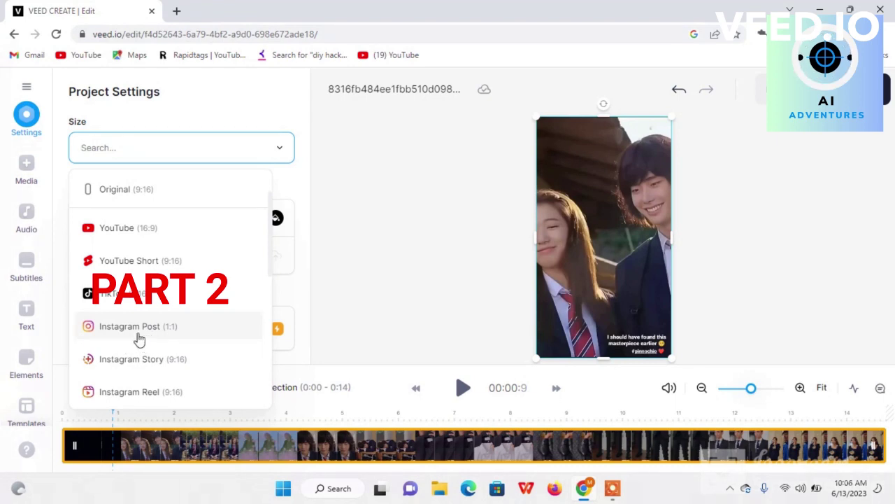
# Step: Try YouTube 16:9, YouTube Short and TikTok 9:16 canvases, settling on YouTube 16:9
pyautogui.click(135, 236)
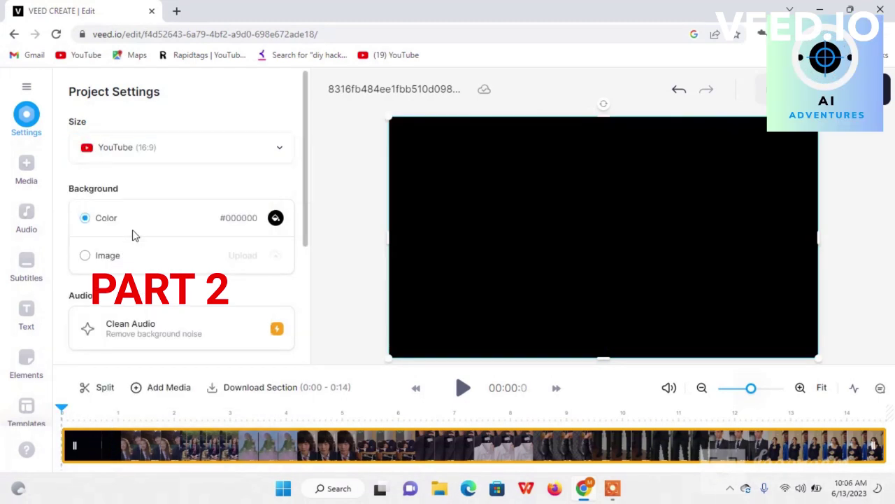
pyautogui.click(464, 389)
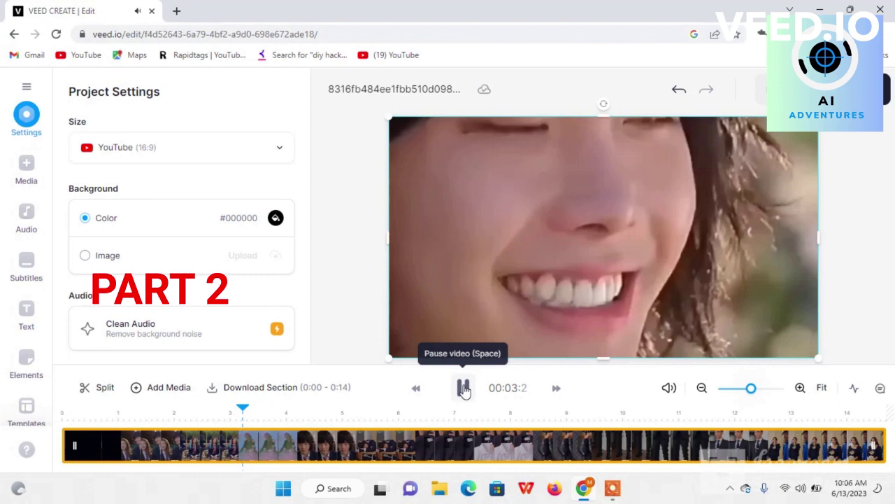
pyautogui.click(464, 389)
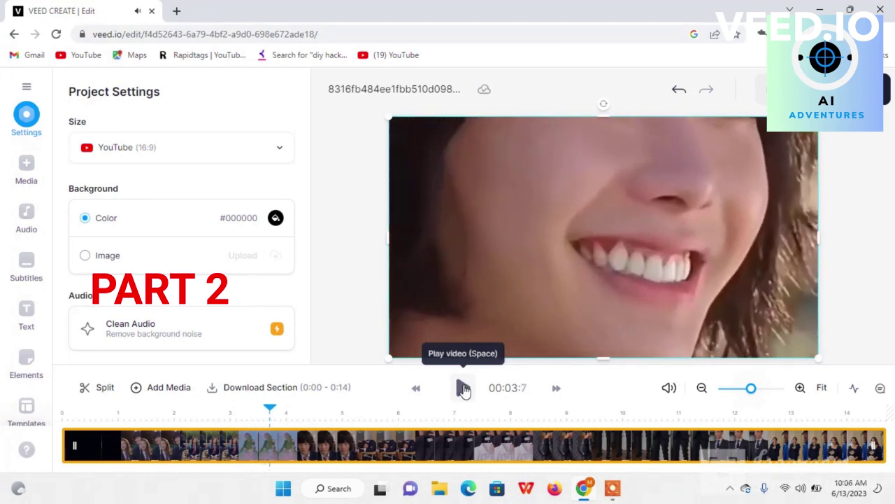
pyautogui.click(189, 153)
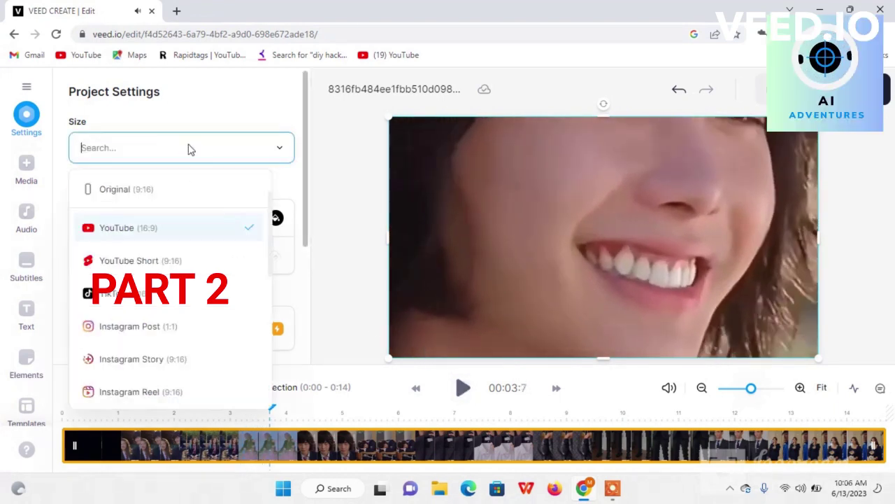
pyautogui.click(165, 261)
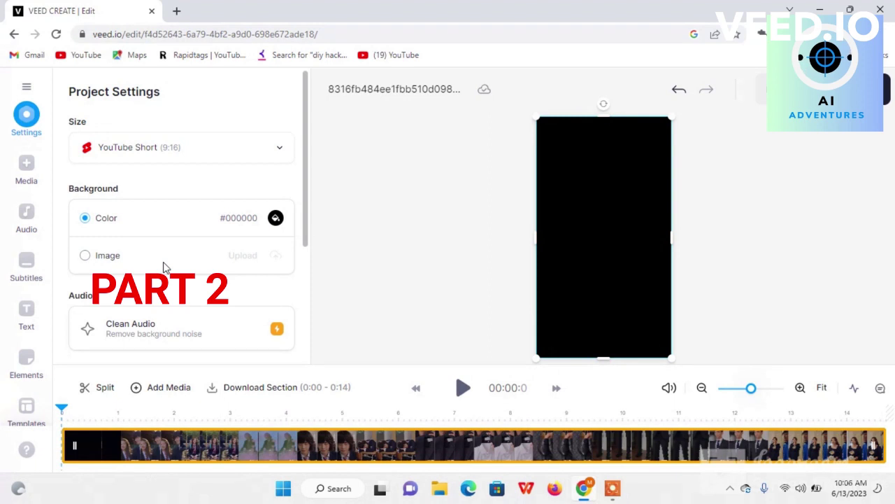
pyautogui.click(181, 149)
pyautogui.click(148, 295)
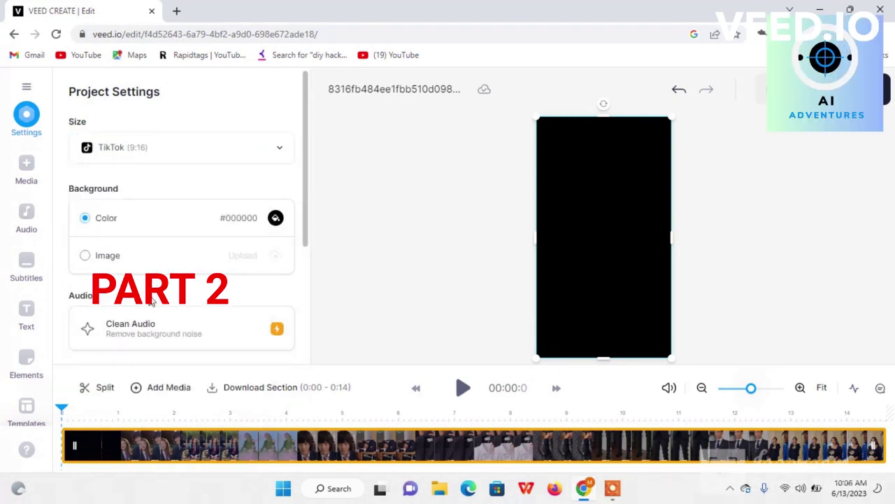
pyautogui.click(467, 390)
pyautogui.click(467, 390)
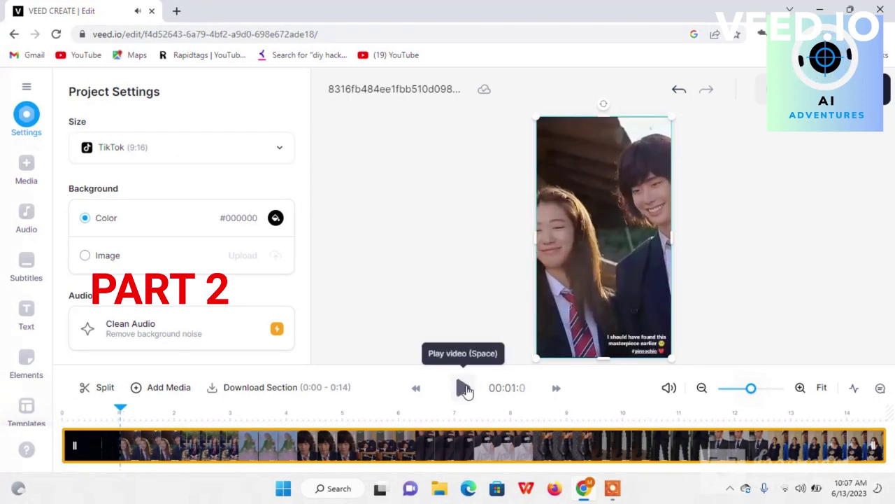
pyautogui.click(272, 153)
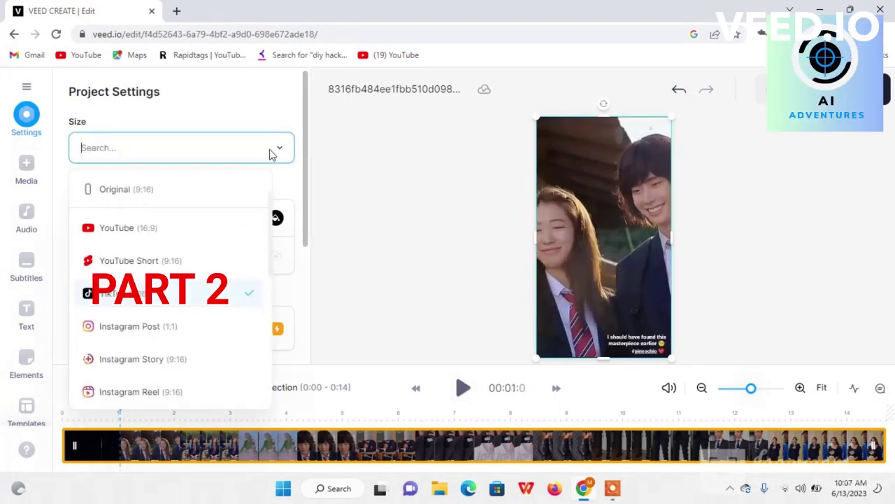
pyautogui.click(228, 241)
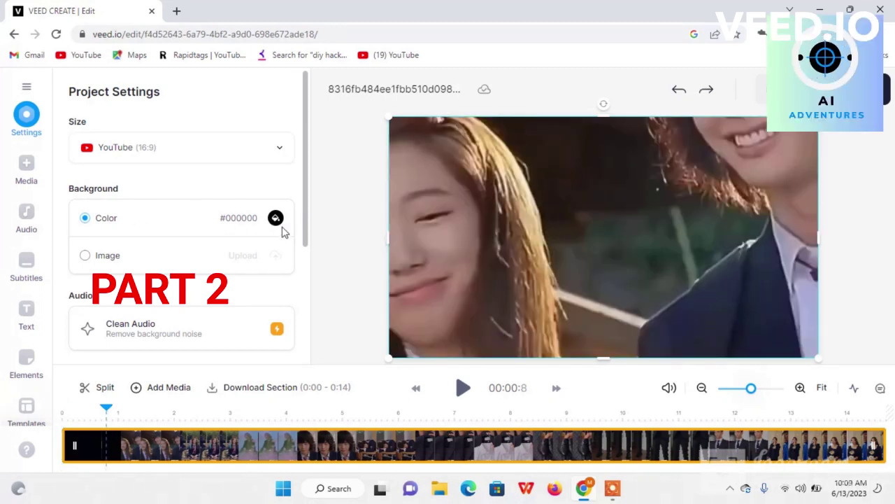
# Step: Set the project background colour to bright yellow #FBFF00
pyautogui.click(276, 218)
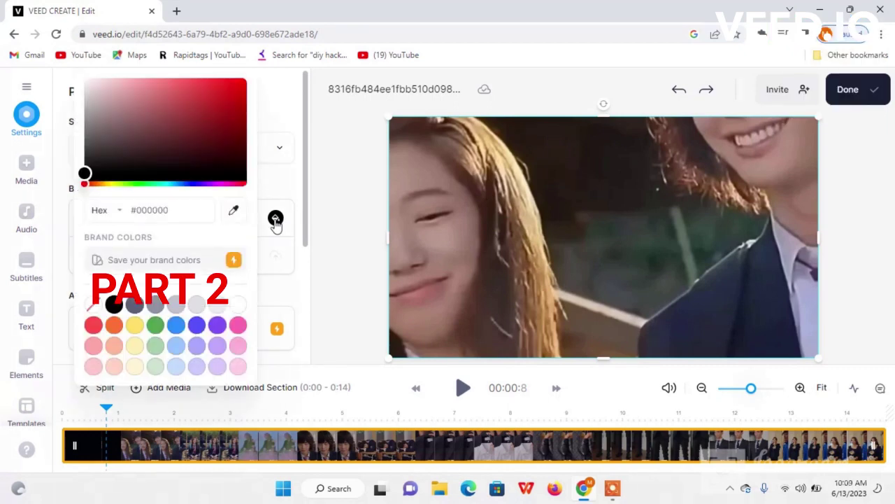
pyautogui.click(112, 184)
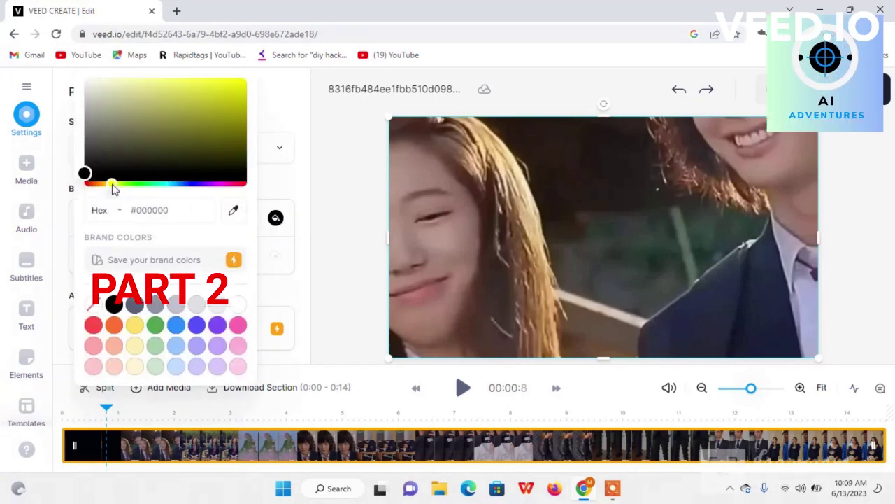
pyautogui.click(246, 79)
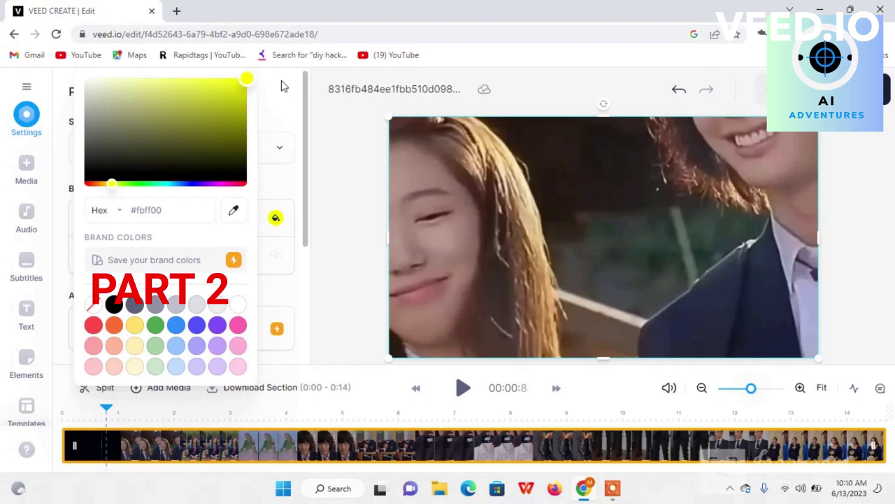
pyautogui.click(275, 99)
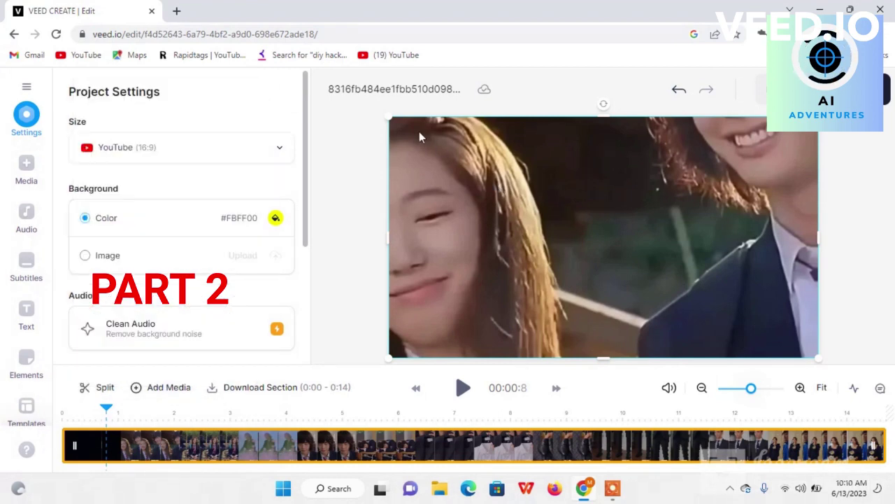
# Step: Shrink the video so a yellow border frames it
pyautogui.moveTo(400, 121); pyautogui.dragTo(434, 139)
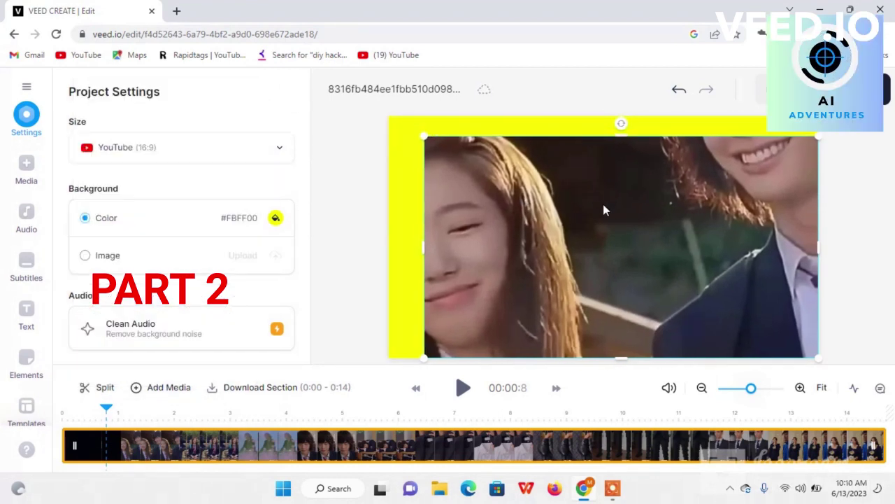
pyautogui.moveTo(603, 204); pyautogui.dragTo(586, 193)
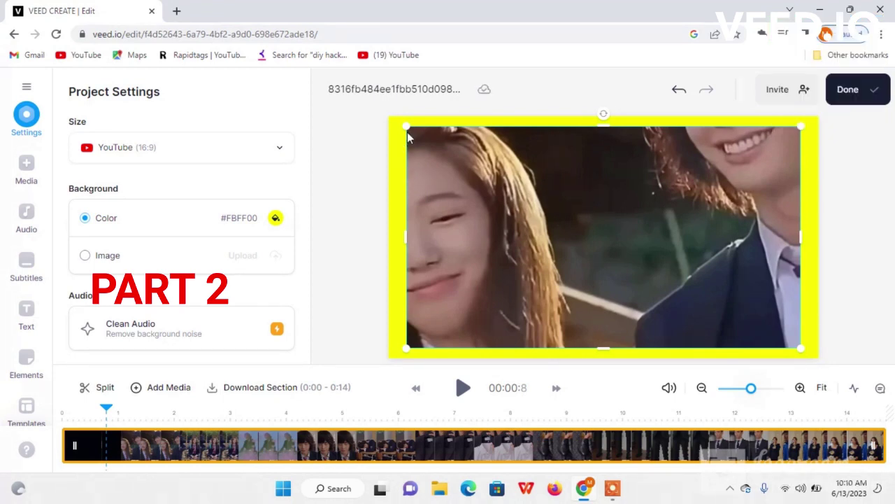
pyautogui.moveTo(405, 125)
pyautogui.mouseDown()
pyautogui.moveTo(449, 98)
pyautogui.moveTo(438, 96)
pyautogui.mouseUp()
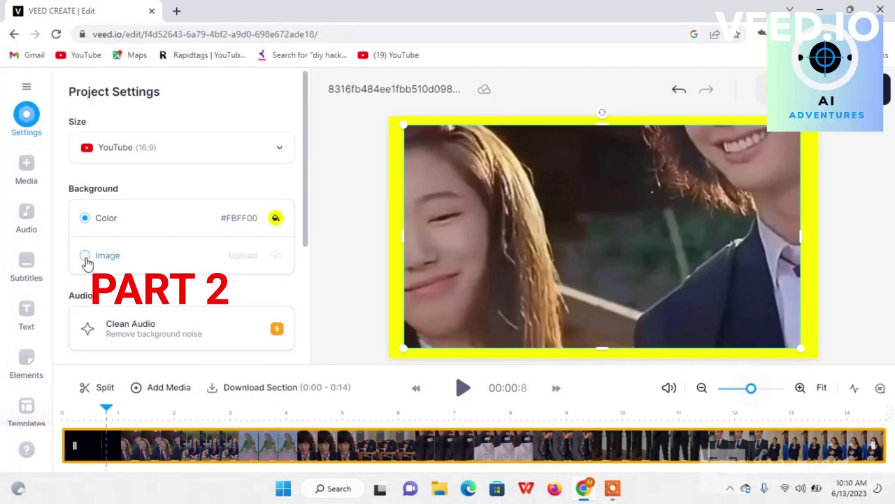
# Step: Use the uploaded Yellow Abstract Texture image as the background
pyautogui.click(85, 256)
pyautogui.click(249, 258)
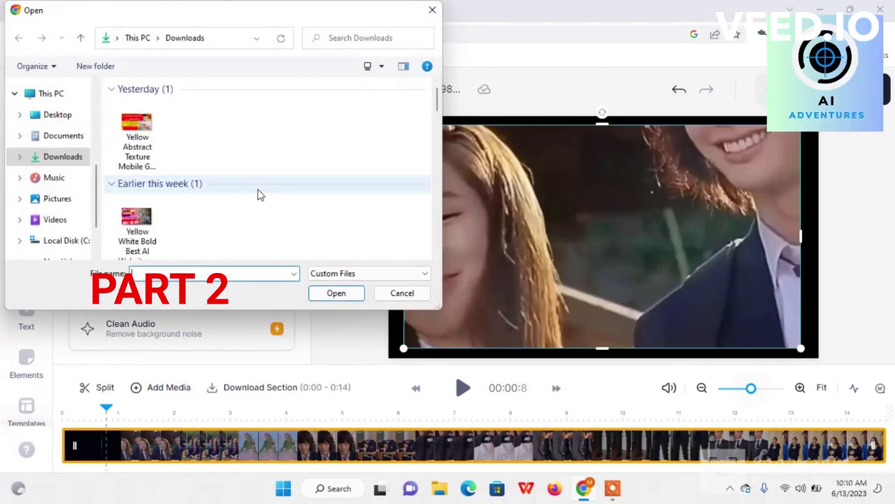
pyautogui.click(136, 170)
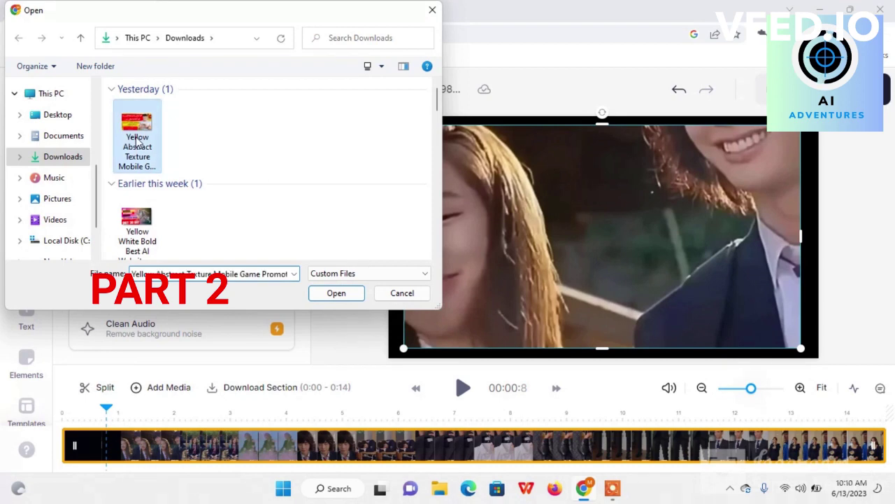
pyautogui.click(353, 293)
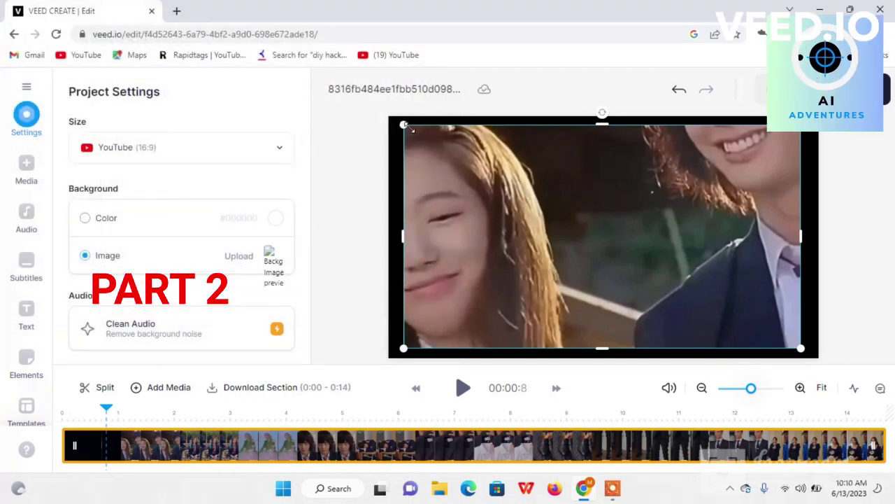
# Step: Shrink and reposition the video over the background image, then play it
pyautogui.moveTo(405, 126); pyautogui.dragTo(517, 188)
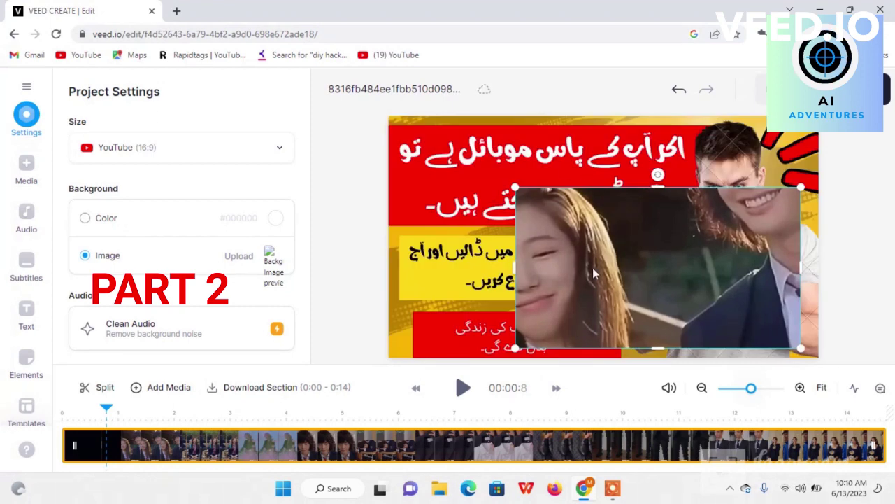
pyautogui.moveTo(621, 243)
pyautogui.mouseDown()
pyautogui.moveTo(567, 212)
pyautogui.moveTo(565, 225)
pyautogui.mouseUp()
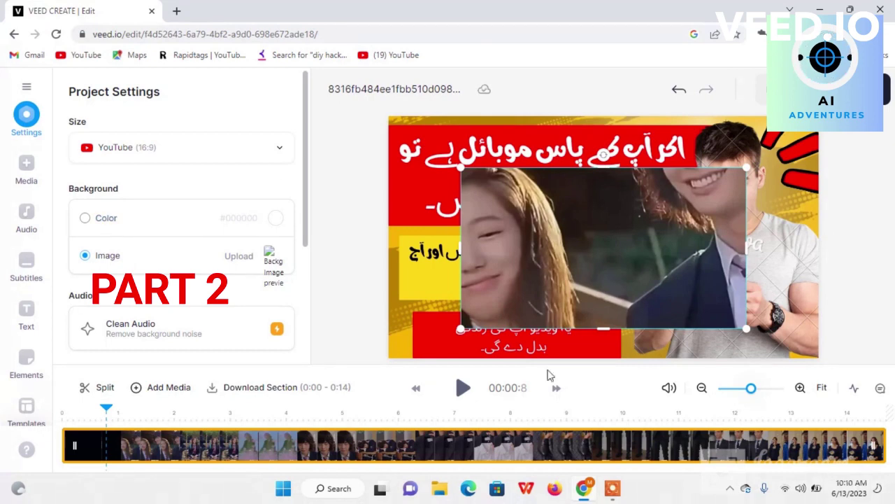
pyautogui.click(462, 388)
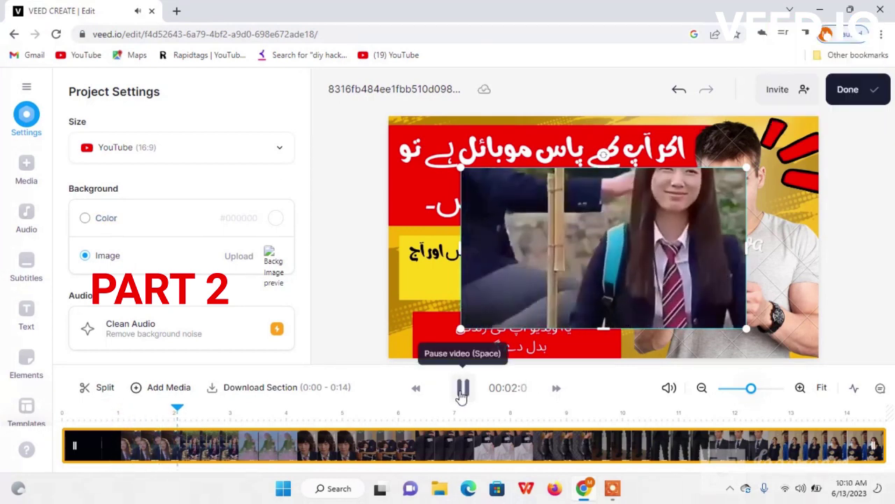
# Step: Pause playback and open Add Media, briefly checking the Record option
pyautogui.click(462, 390)
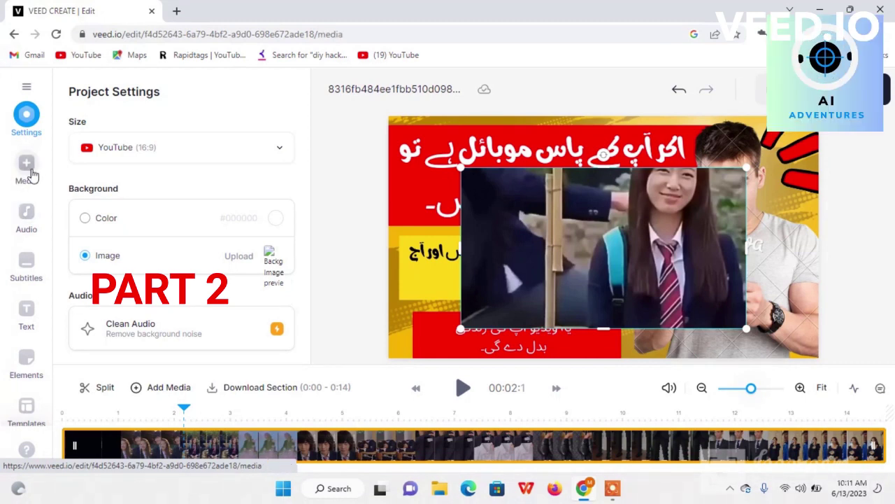
pyautogui.click(28, 175)
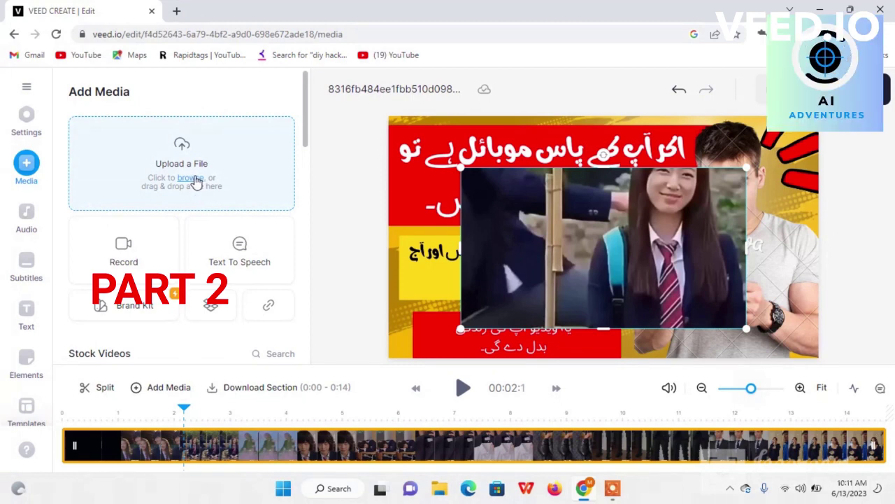
pyautogui.click(123, 261)
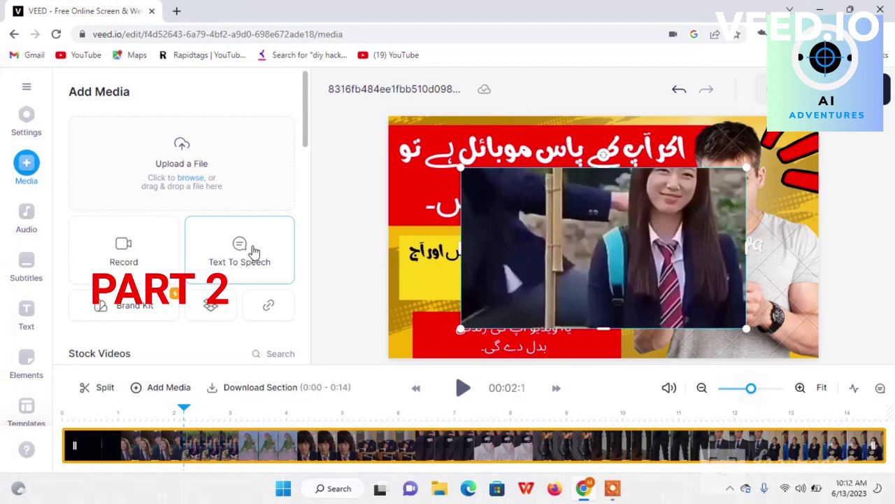
# Step: Start a Text To Speech clip with Urdu as the speech language
pyautogui.click(253, 250)
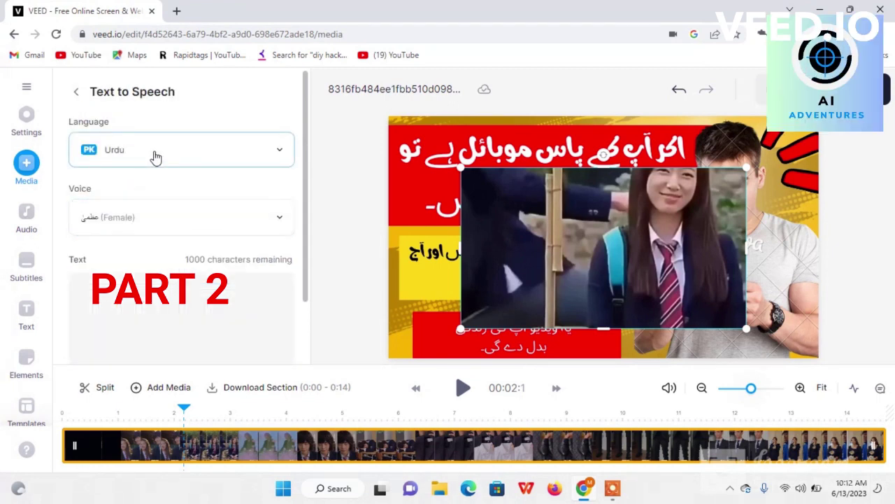
pyautogui.click(155, 156)
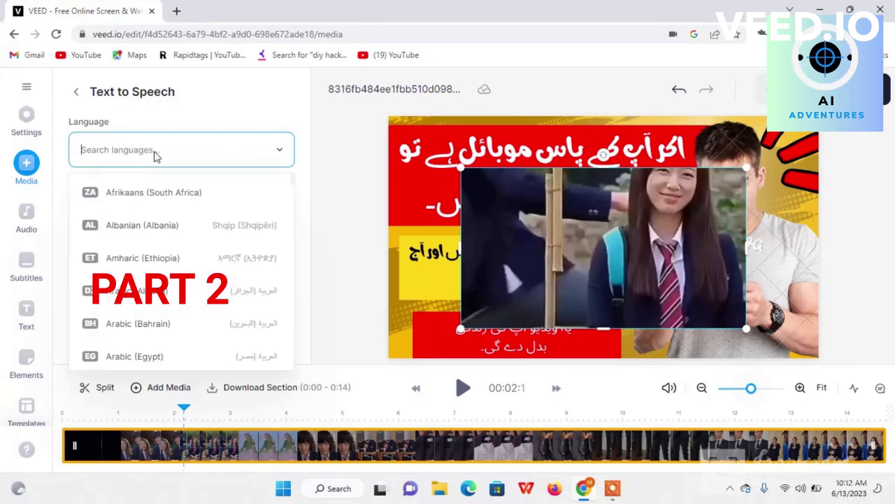
pyautogui.click(355, 172)
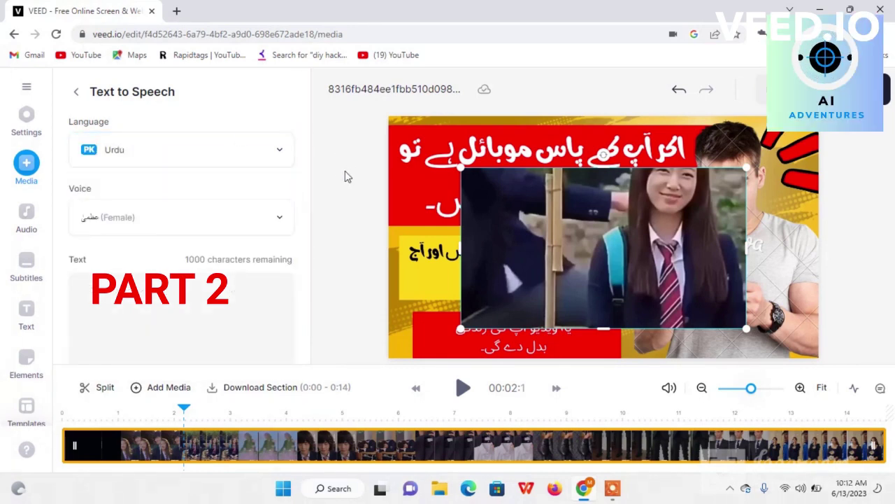
# Step: Enter the Urdu text, preview it, and add the speech clip at the timeline start
pyautogui.click(176, 11)
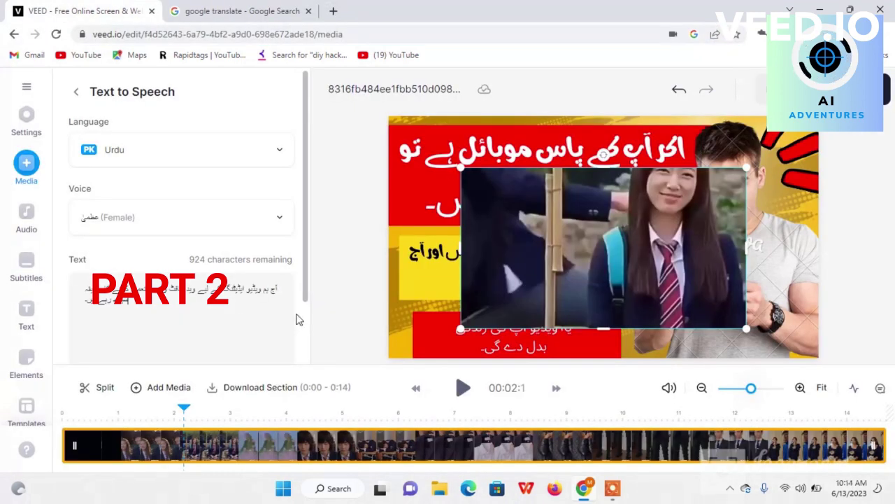
pyautogui.moveTo(304, 292); pyautogui.dragTo(304, 340)
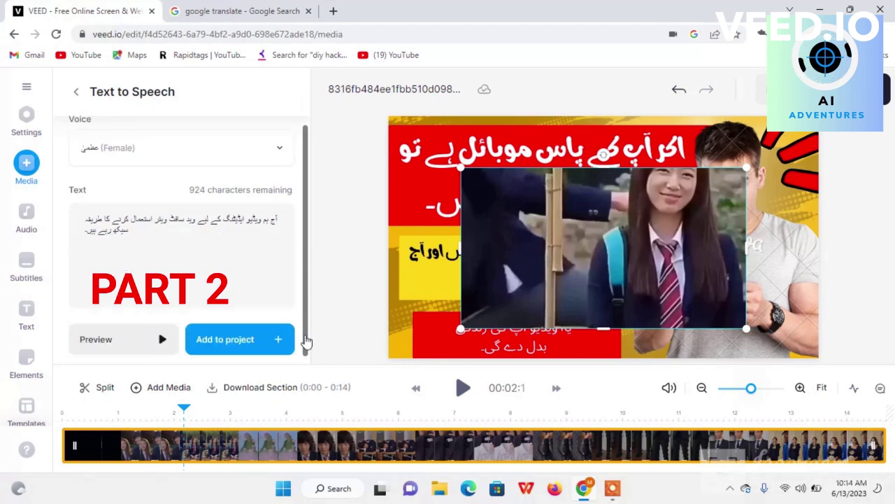
pyautogui.click(111, 340)
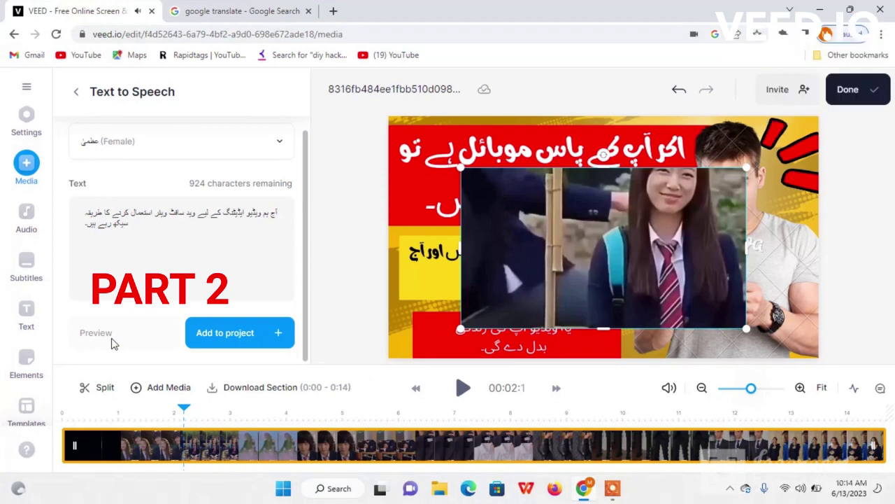
pyautogui.click(233, 339)
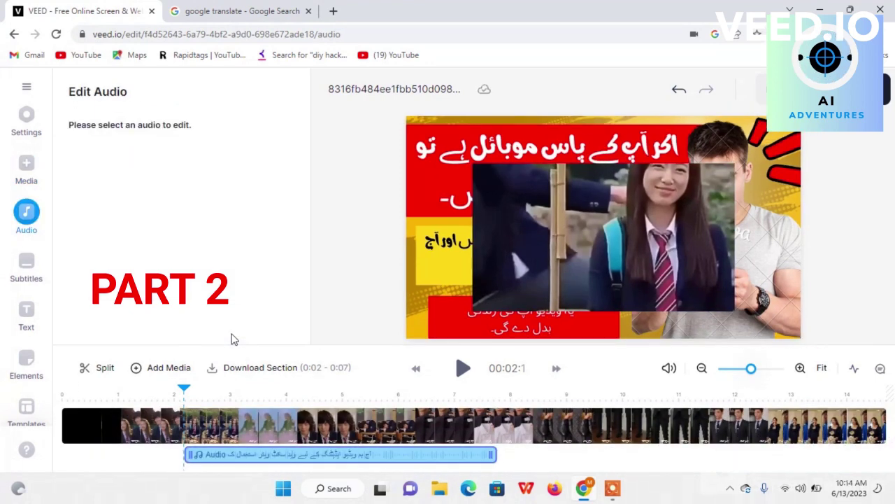
pyautogui.moveTo(273, 455)
pyautogui.mouseDown()
pyautogui.moveTo(176, 453)
pyautogui.moveTo(225, 453)
pyautogui.mouseUp()
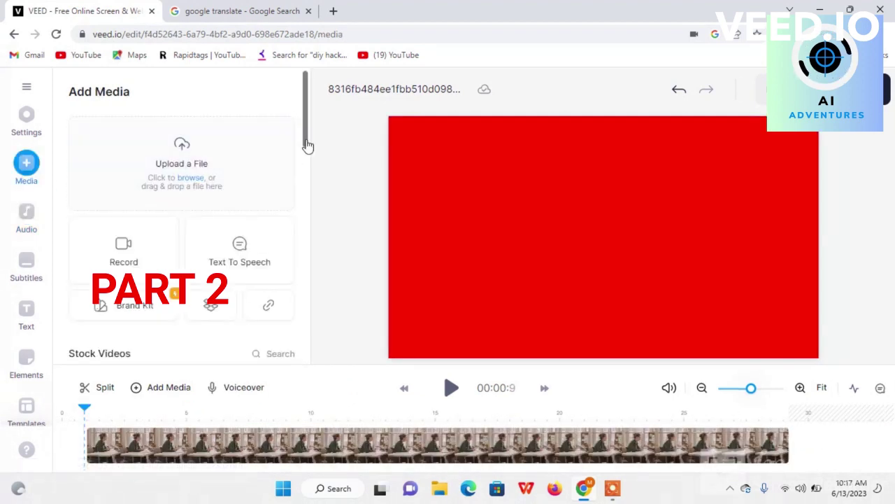
# Step: Add the Urdu speech clip again and align it to the timeline start
pyautogui.click(264, 253)
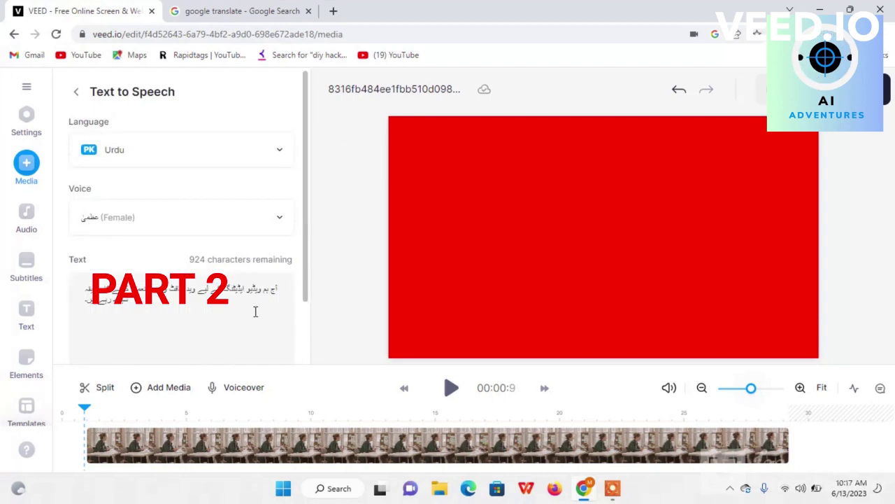
pyautogui.moveTo(84, 410); pyautogui.dragTo(108, 410)
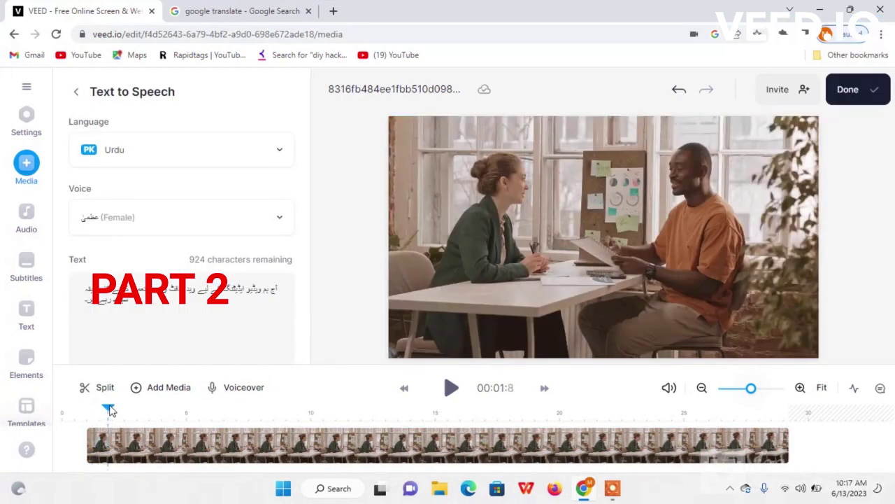
pyautogui.moveTo(306, 259); pyautogui.dragTo(305, 331)
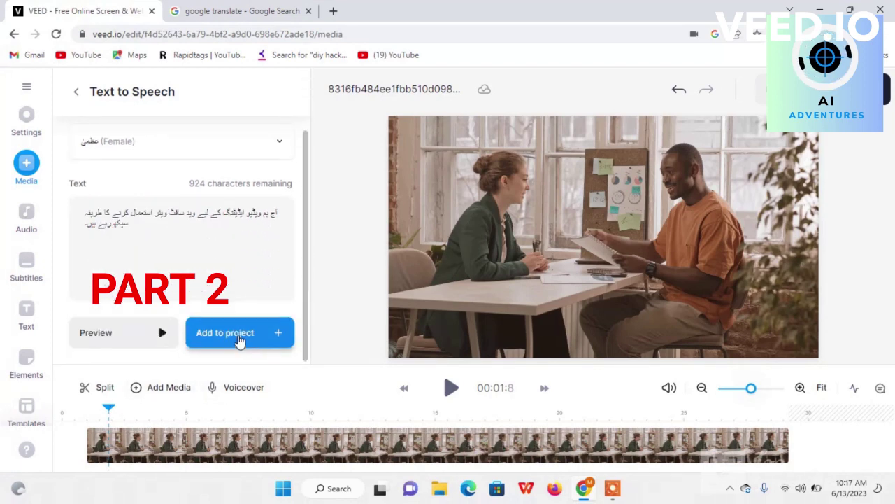
pyautogui.click(238, 336)
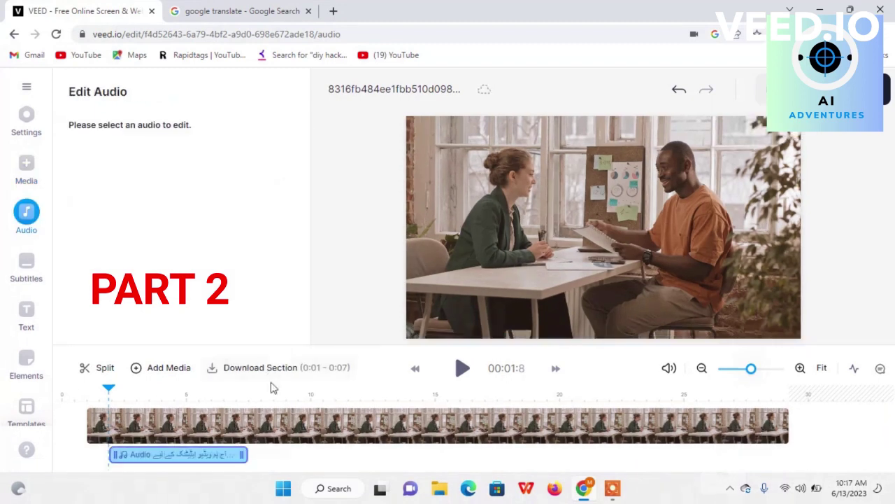
pyautogui.moveTo(160, 454); pyautogui.dragTo(137, 453)
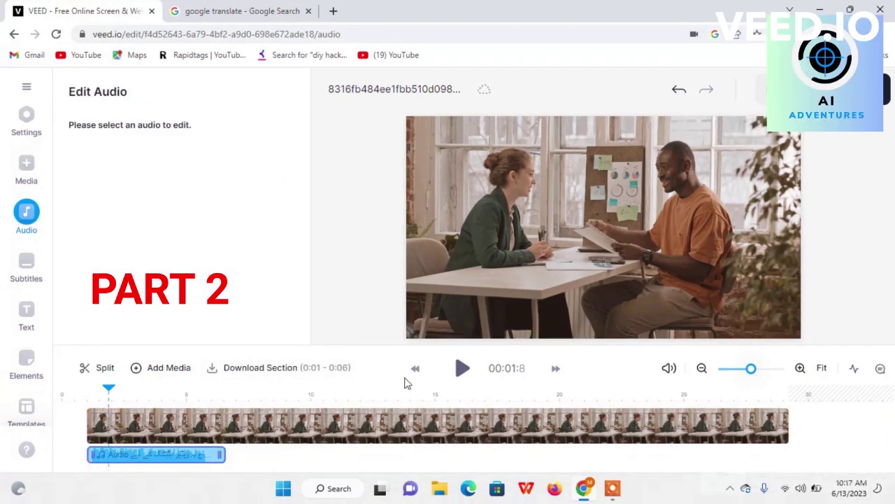
# Step: Play the video with the Urdu voiceover from near the beginning, then pause
pyautogui.click(461, 371)
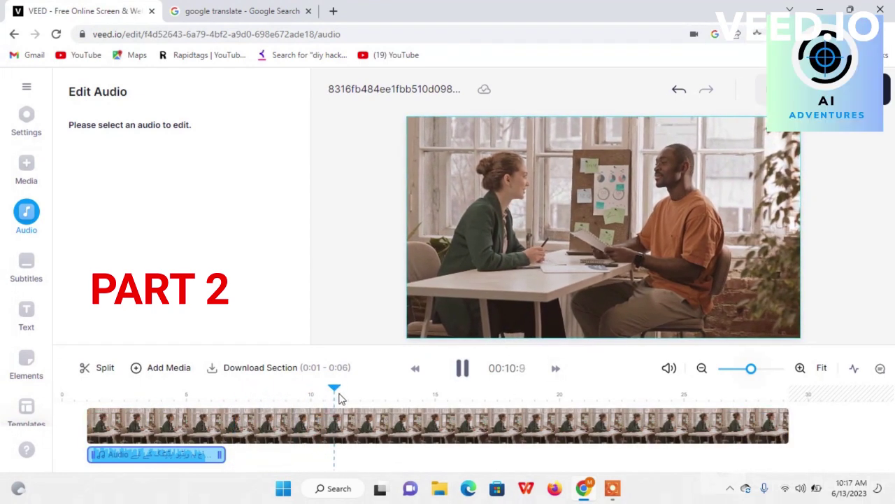
pyautogui.click(104, 396)
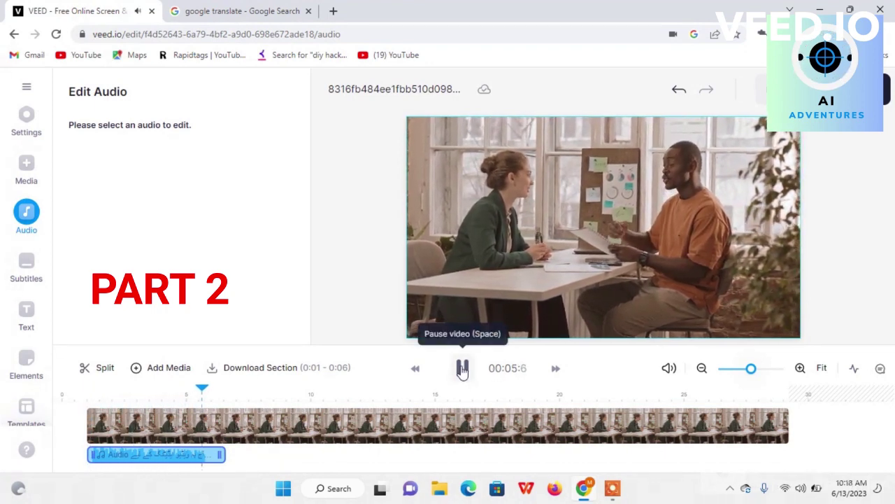
pyautogui.click(462, 369)
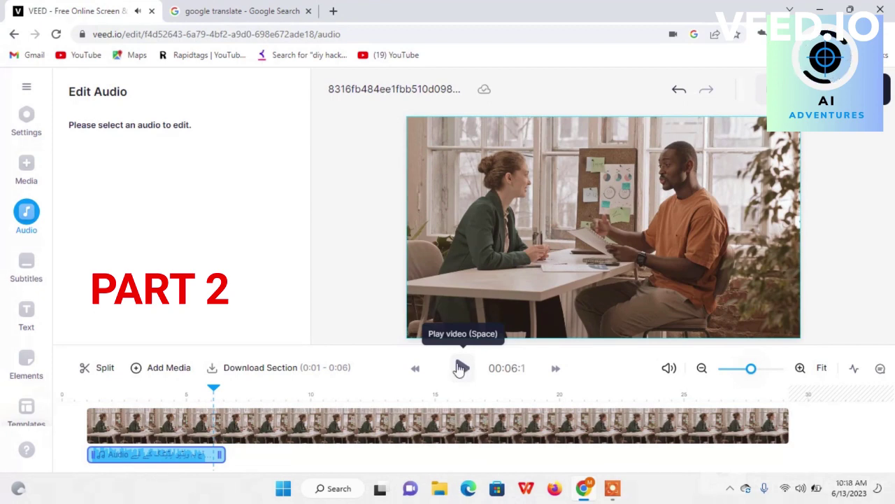
pyautogui.click(25, 183)
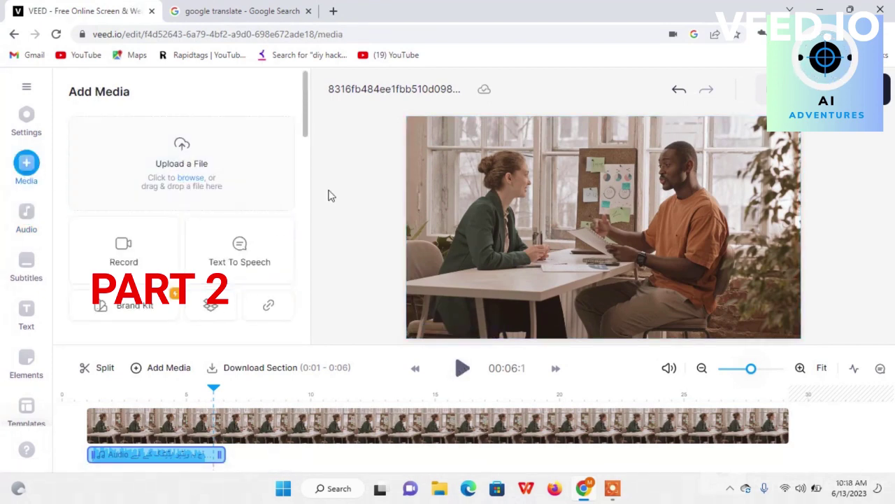
pyautogui.moveTo(306, 136); pyautogui.dragTo(314, 180)
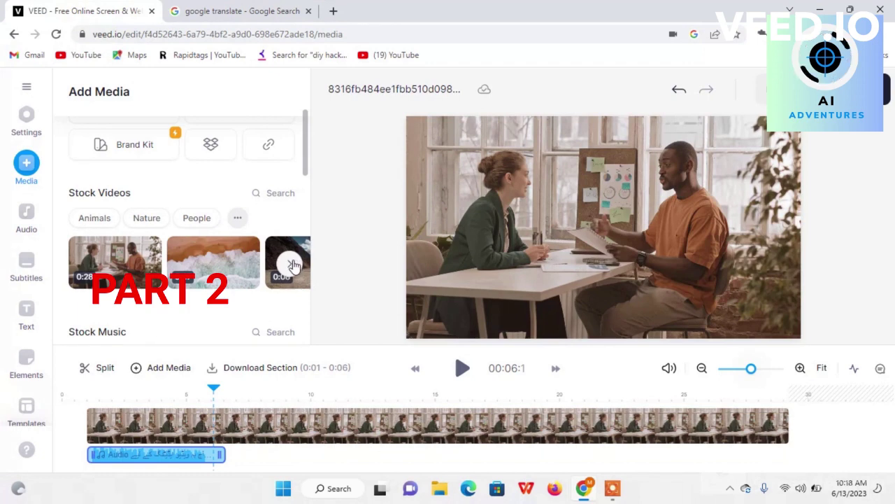
pyautogui.click(294, 264)
pyautogui.click(294, 264)
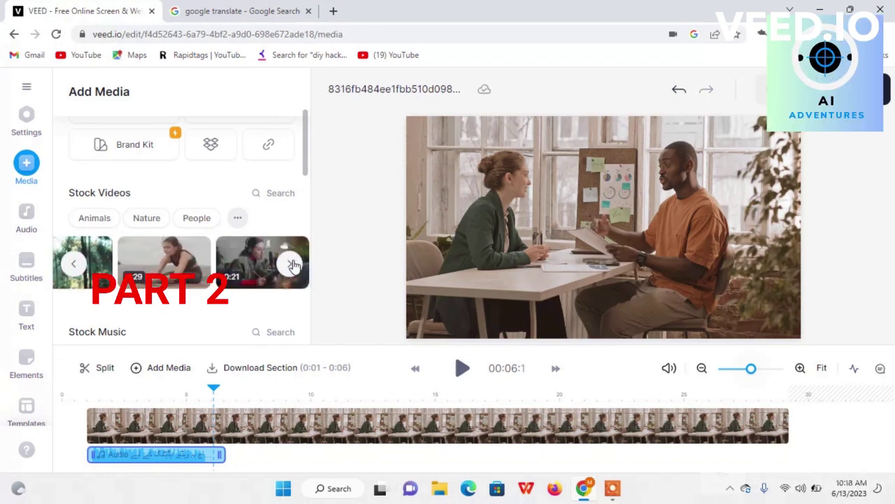
pyautogui.click(293, 264)
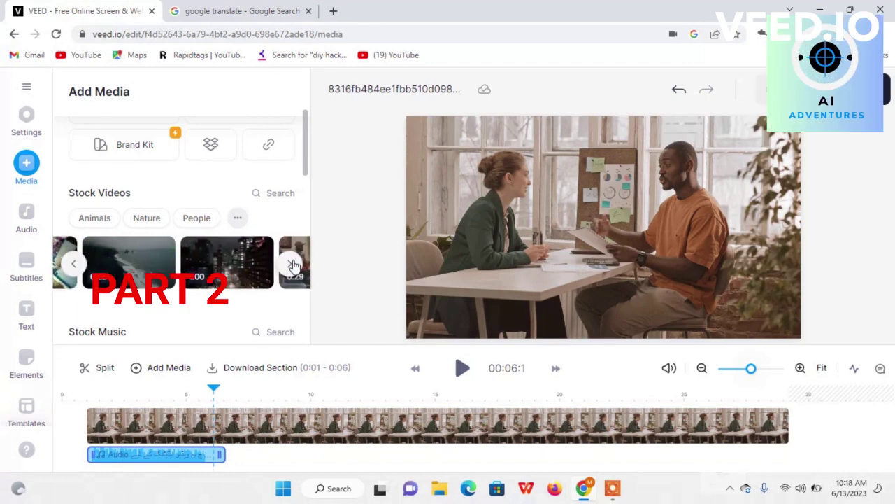
pyautogui.click(294, 264)
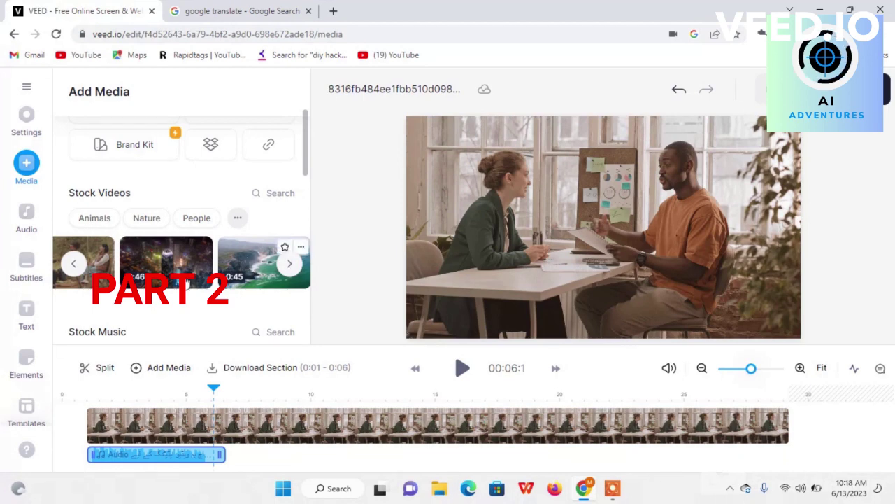
pyautogui.click(294, 266)
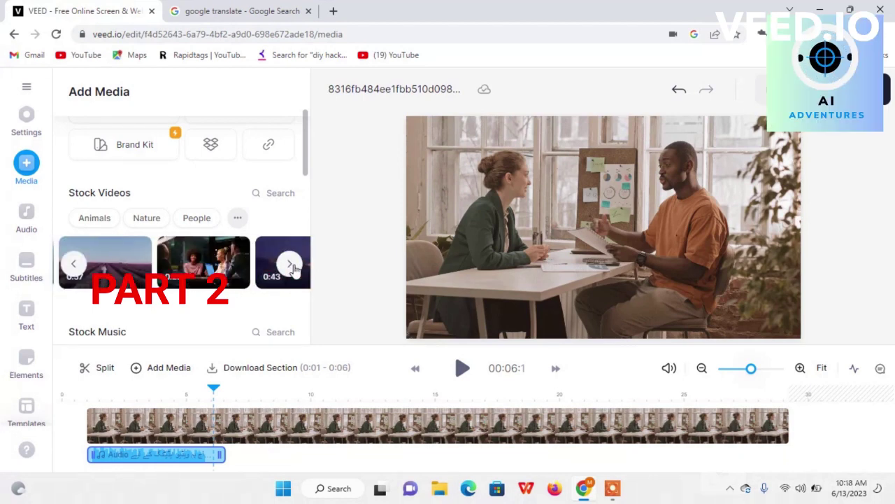
pyautogui.moveTo(305, 174); pyautogui.dragTo(313, 265)
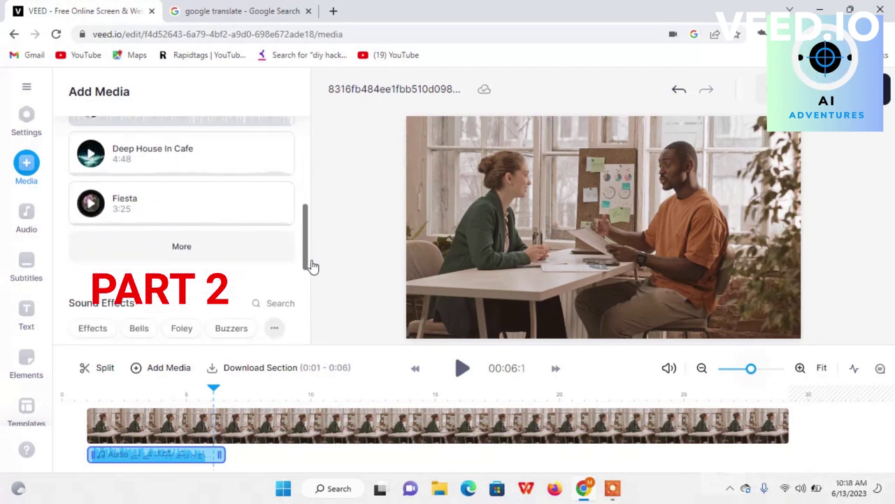
pyautogui.moveTo(313, 266)
pyautogui.mouseDown()
pyautogui.moveTo(306, 324)
pyautogui.moveTo(310, 130)
pyautogui.moveTo(318, 125)
pyautogui.mouseUp()
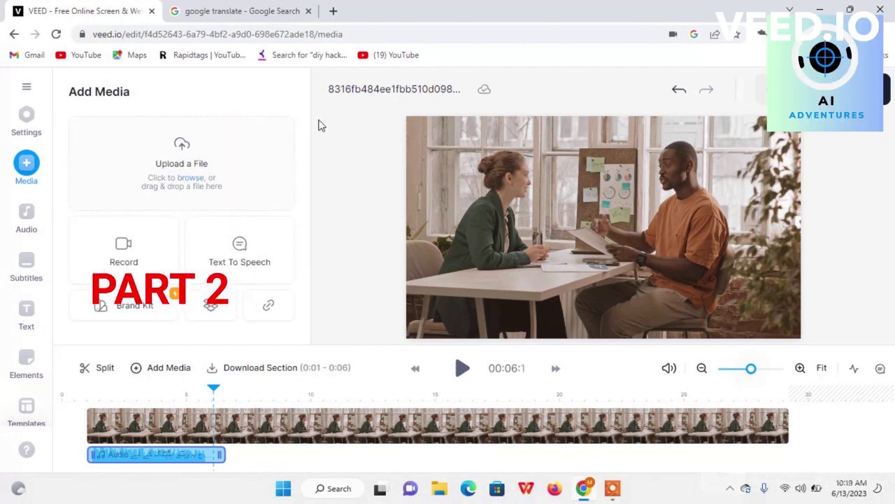